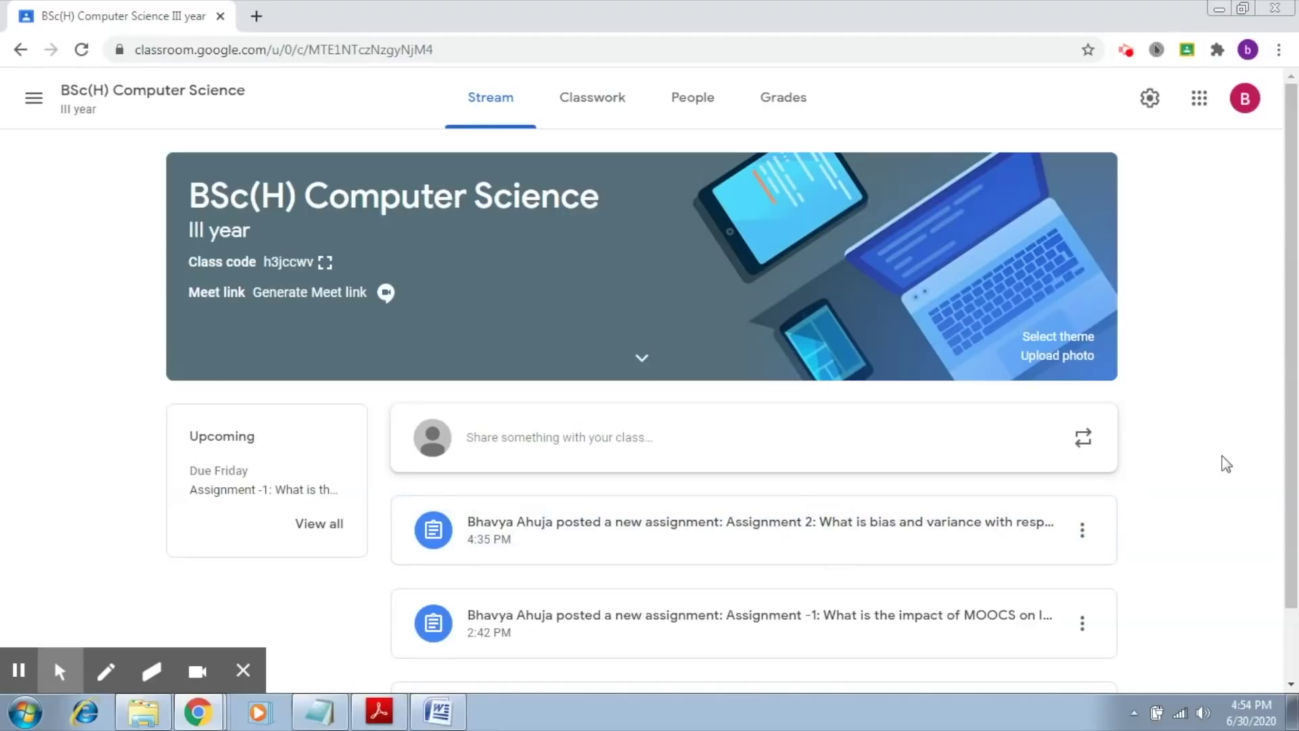
# Scroll the class Stream and open Assignment 2's Student work page (1 turned in, 3 assigned)
pyautogui.moveTo(1293, 446); pyautogui.dragTo(1296, 568)
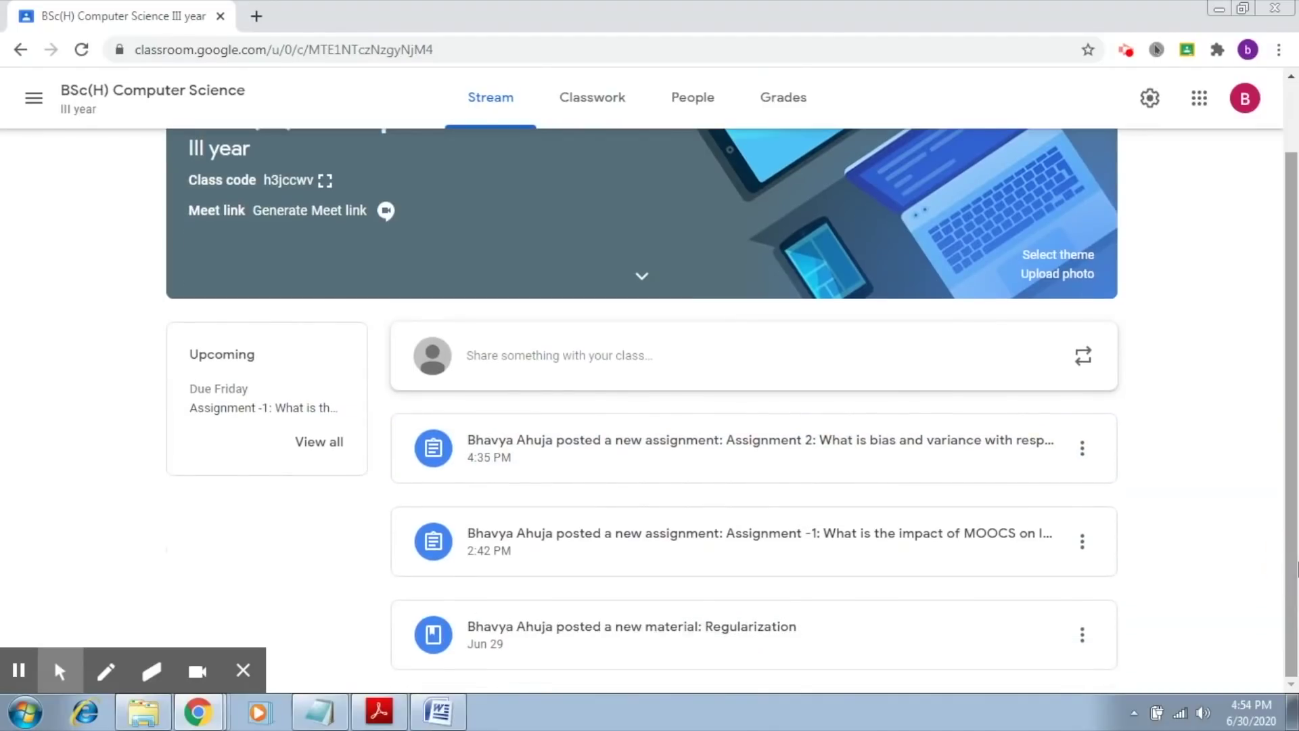
pyautogui.click(784, 449)
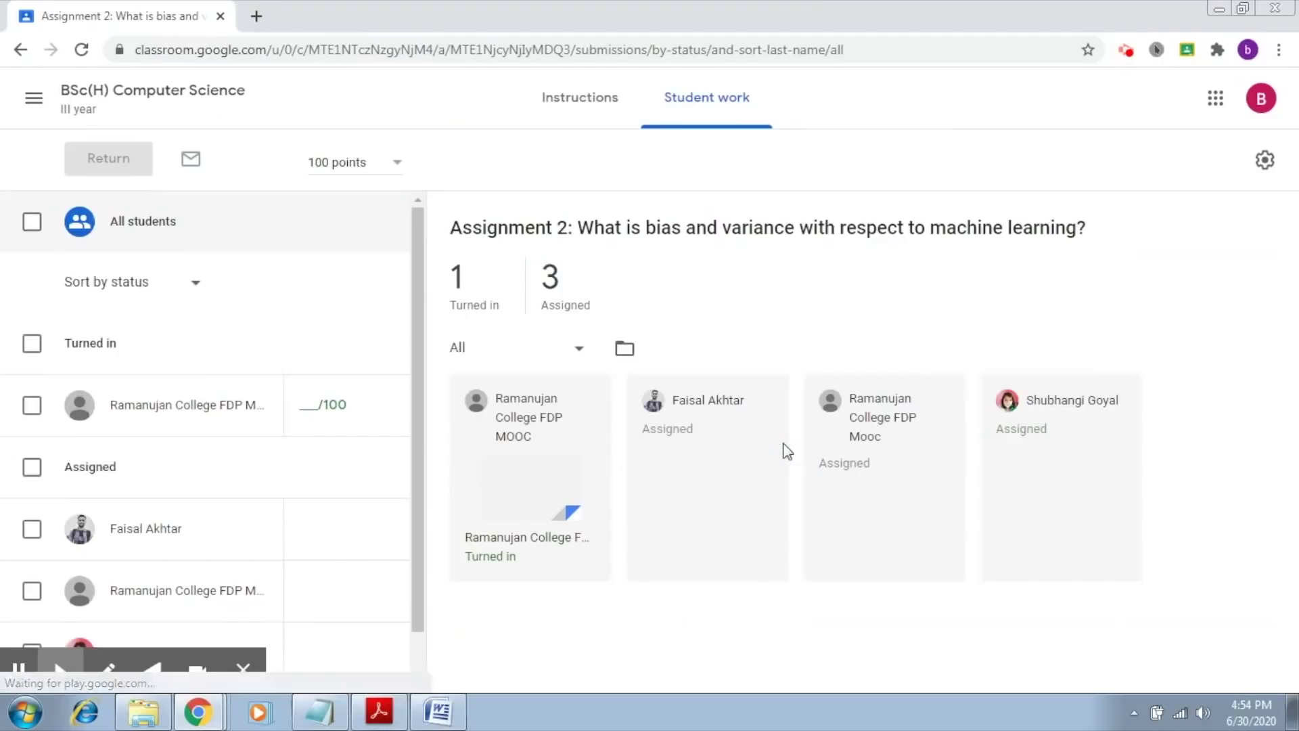
# Open the student's turned-in Bias and Variance document, scroll it, and bring up its originality report
pyautogui.click(532, 490)
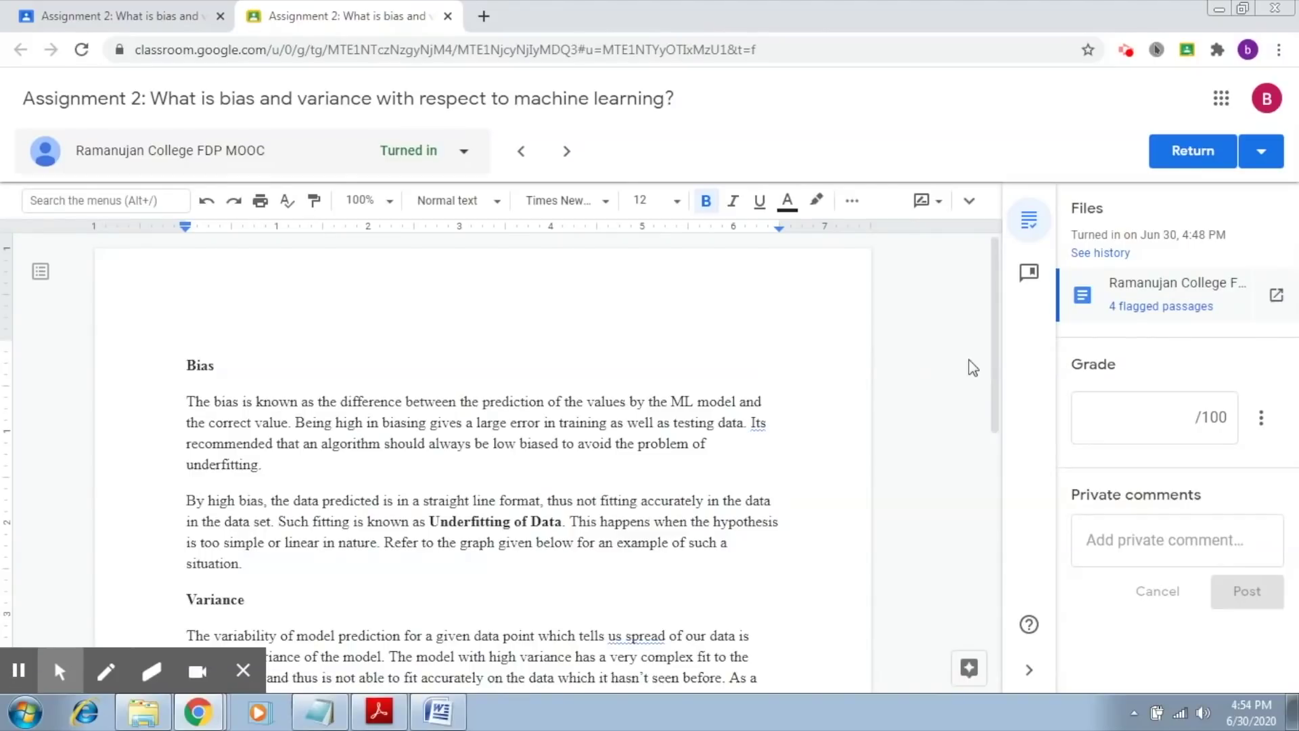
pyautogui.moveTo(992, 379); pyautogui.dragTo(1007, 282)
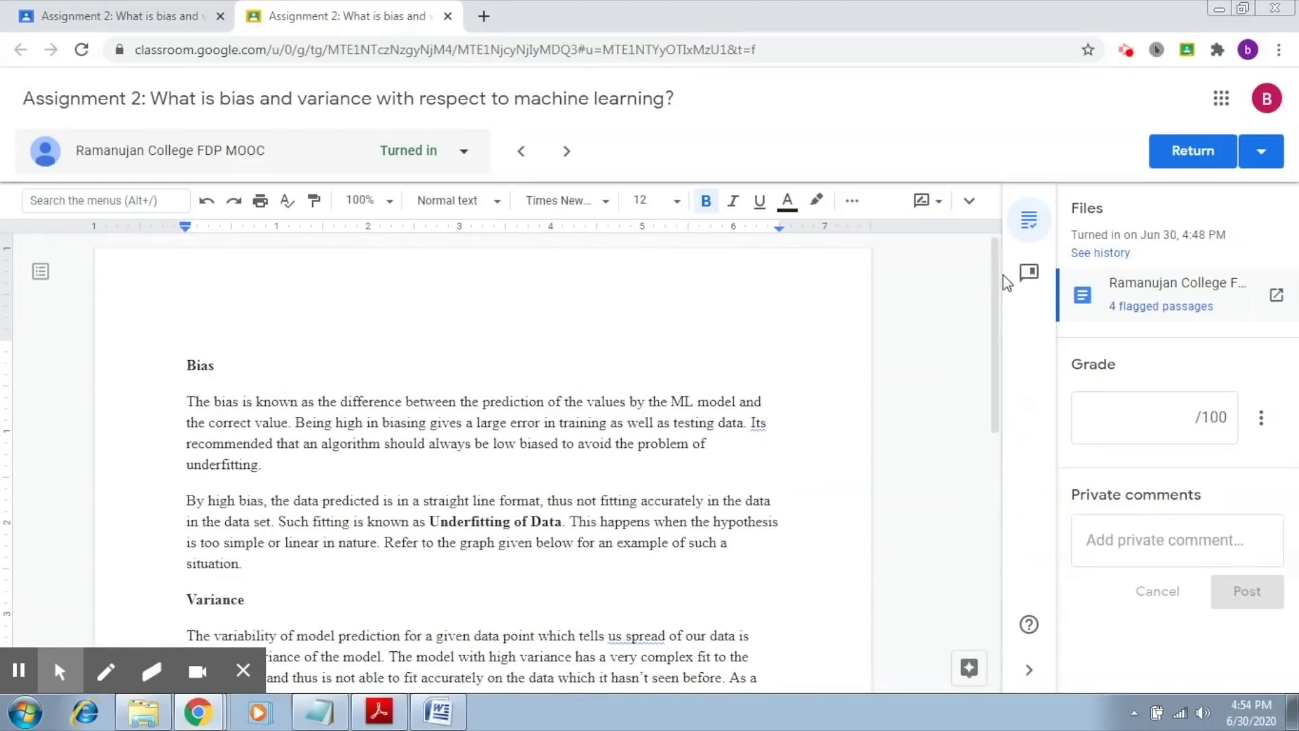
pyautogui.click(1142, 308)
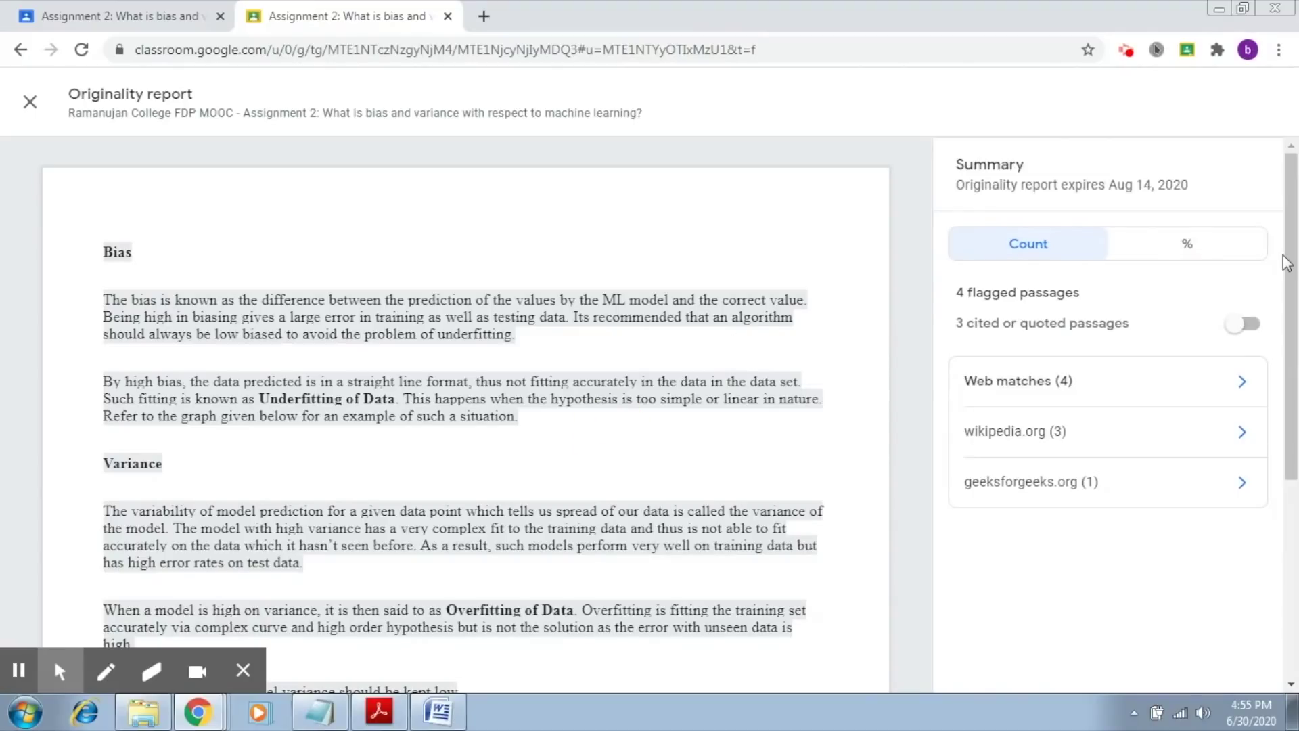
# Scroll through the Originality report and show the three passages matched to wikipedia.org
pyautogui.moveTo(1291, 259)
pyautogui.mouseDown()
pyautogui.moveTo(1296, 501)
pyautogui.moveTo(1297, 237)
pyautogui.mouseUp()
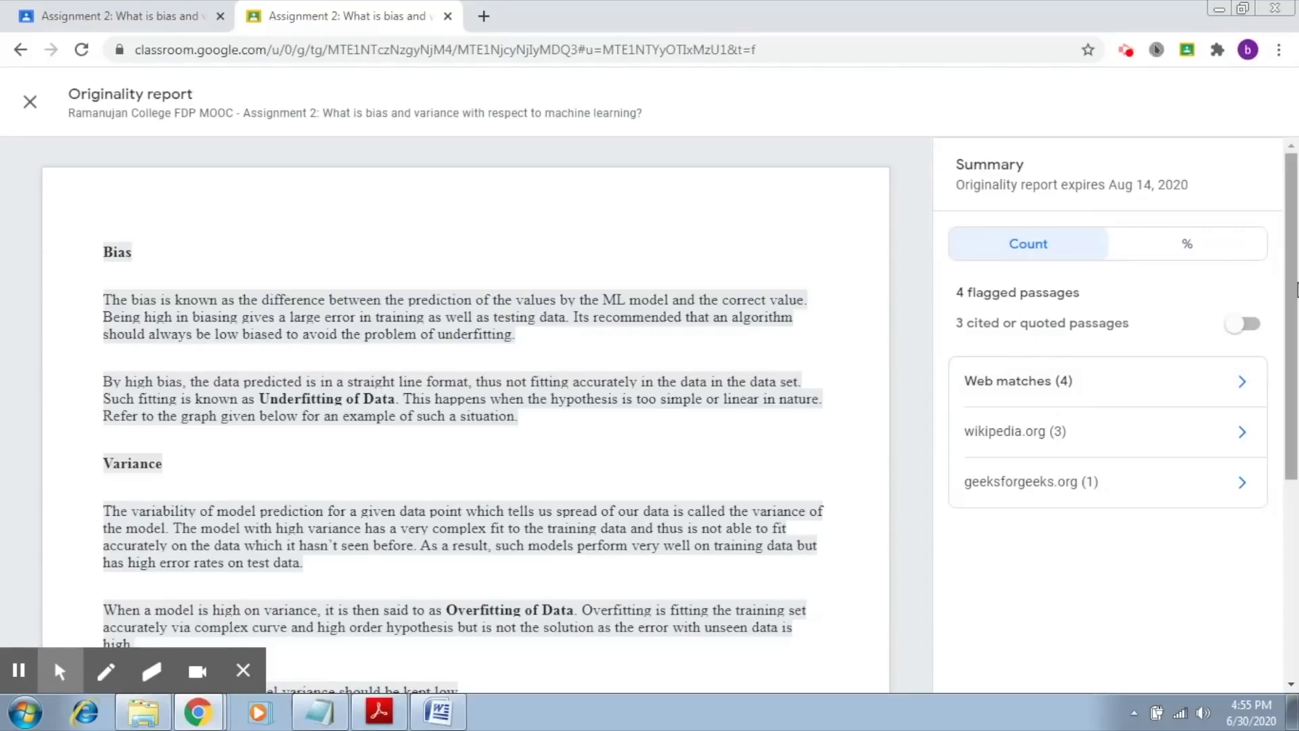
pyautogui.scroll(-3, 1297, 290)
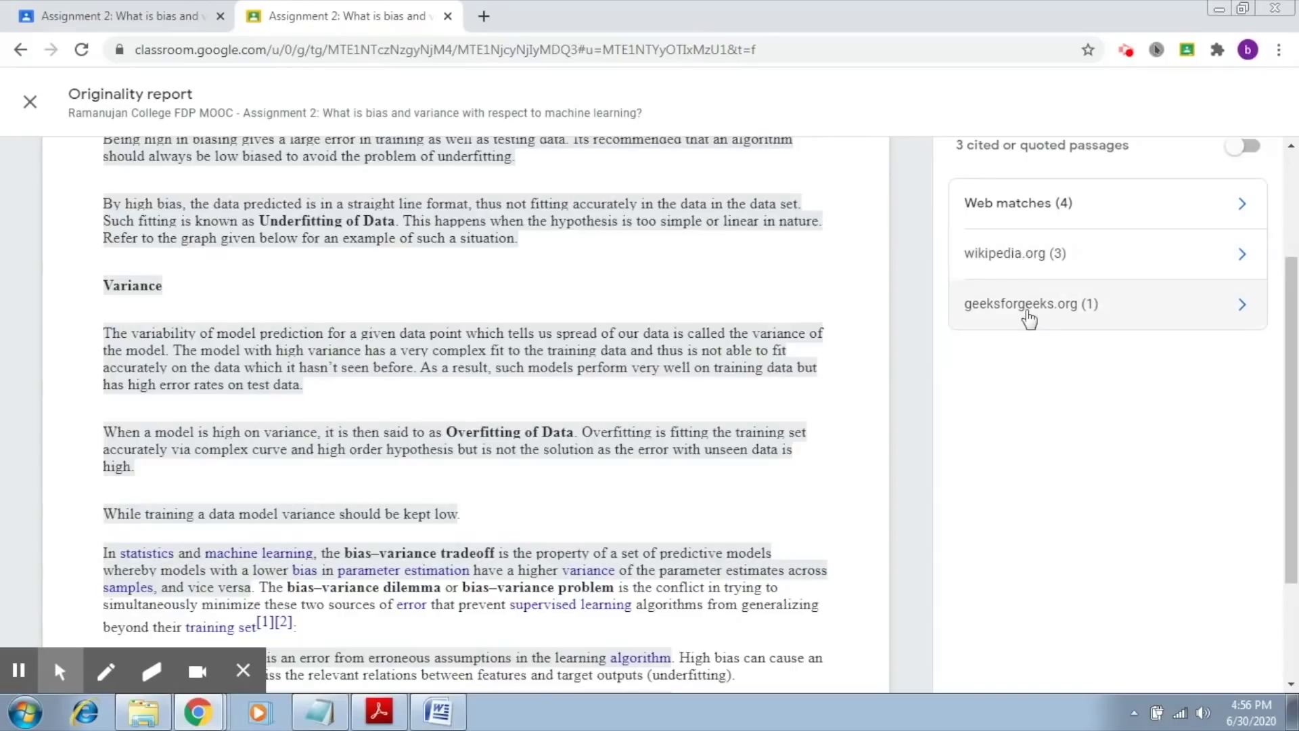
pyautogui.click(1060, 260)
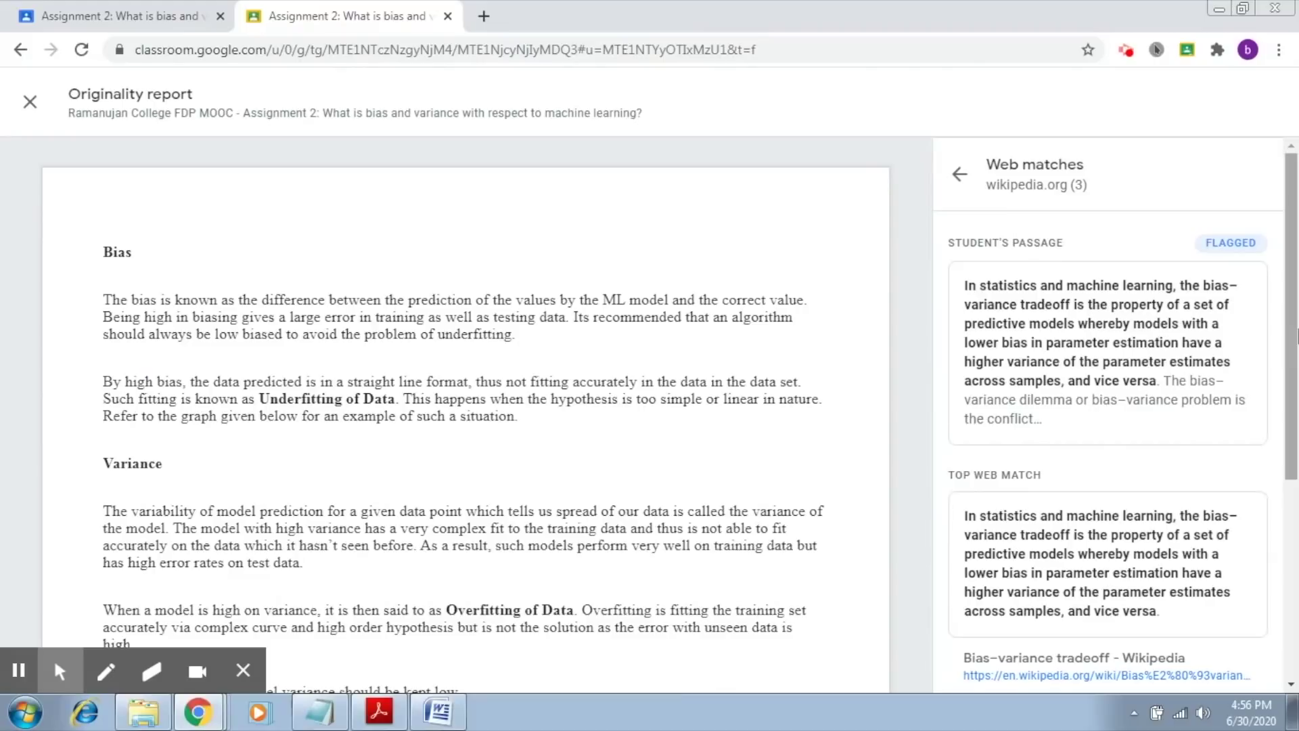
pyautogui.moveTo(1296, 334); pyautogui.dragTo(1297, 578)
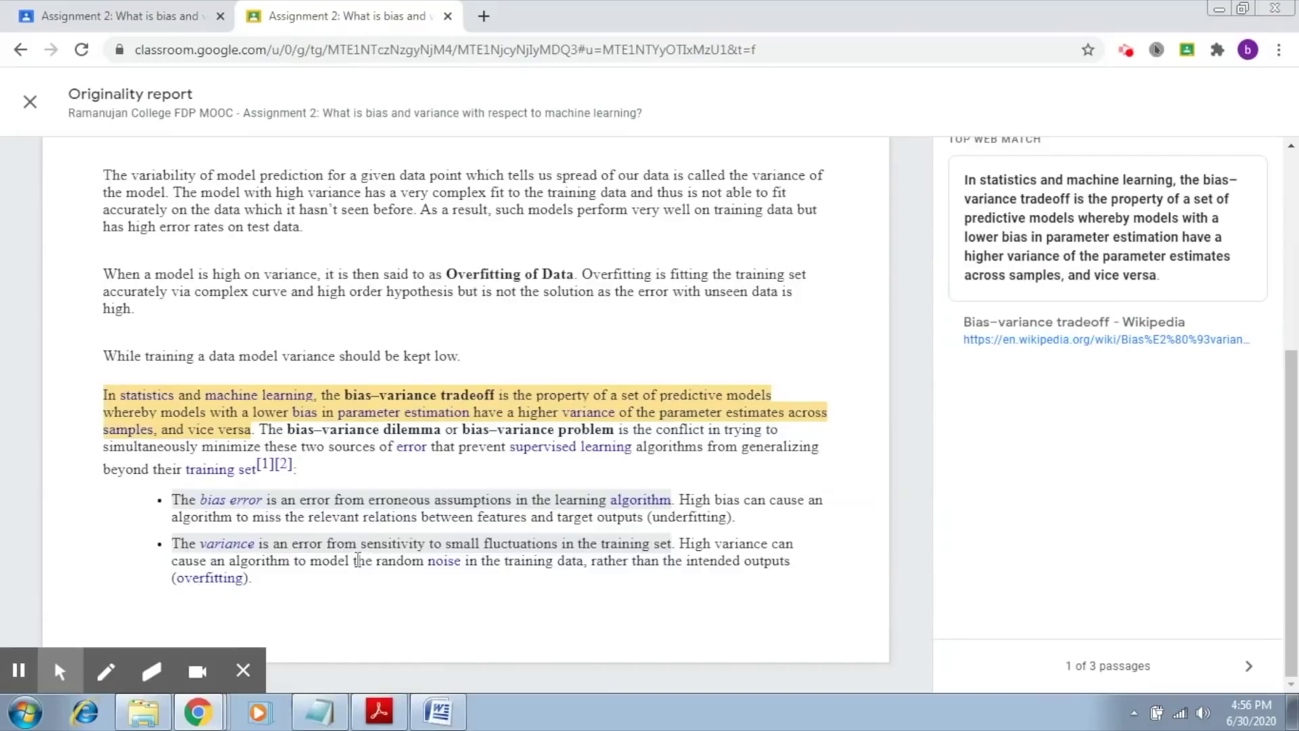
pyautogui.click(1249, 670)
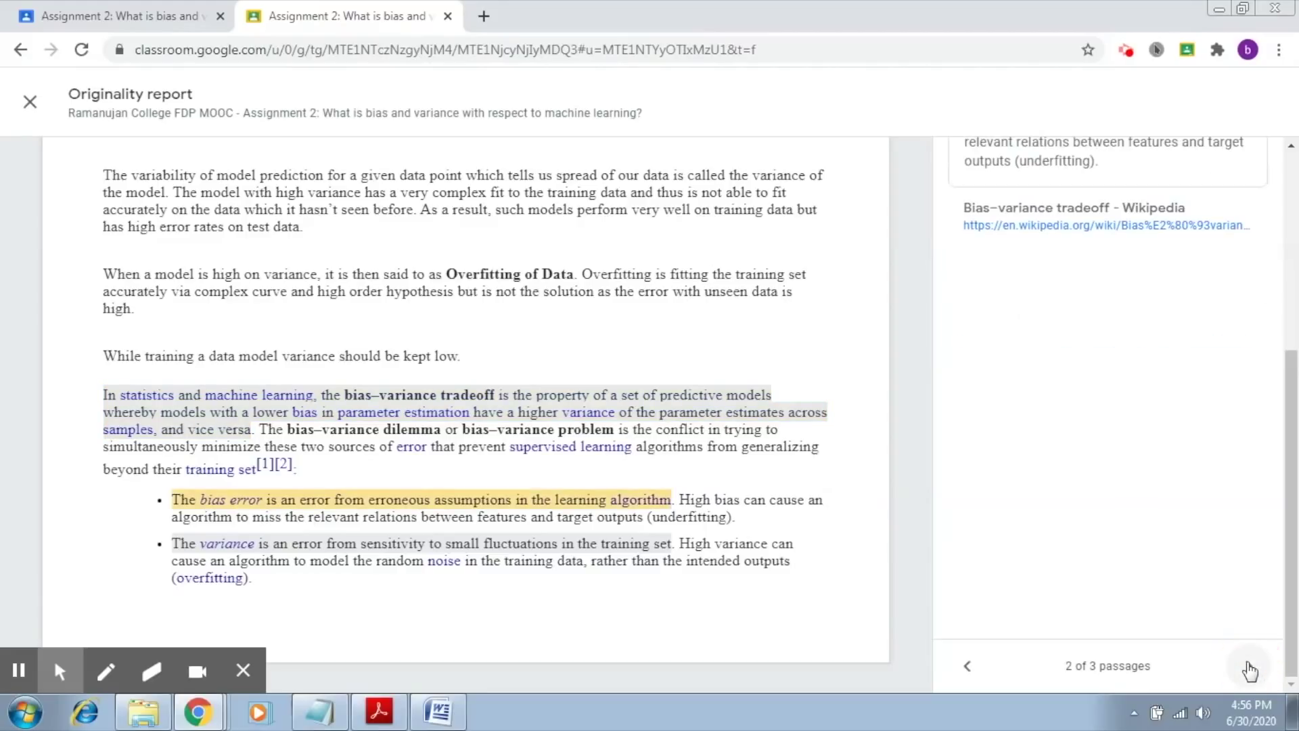
pyautogui.moveTo(1290, 602); pyautogui.dragTo(1250, 673)
pyautogui.click(1249, 669)
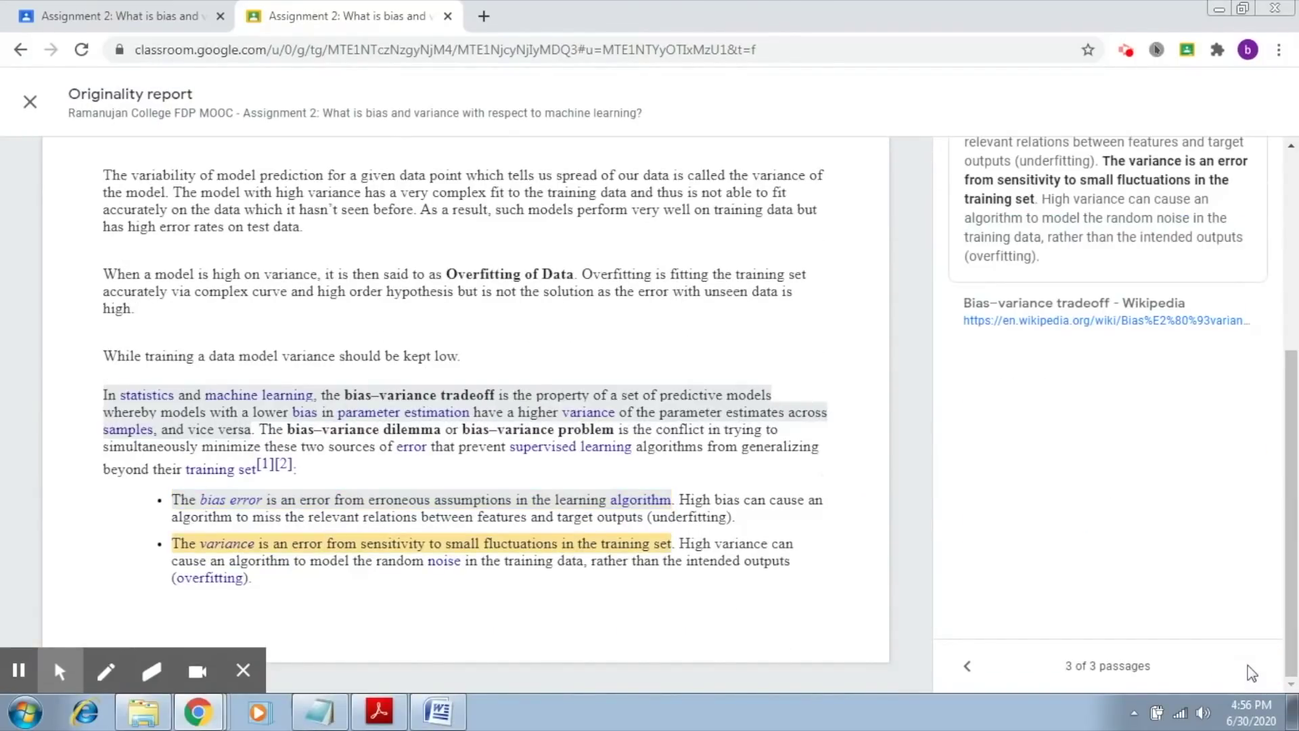
pyautogui.moveTo(1297, 424); pyautogui.dragTo(1297, 348)
pyautogui.scroll(-2, 1294, 347)
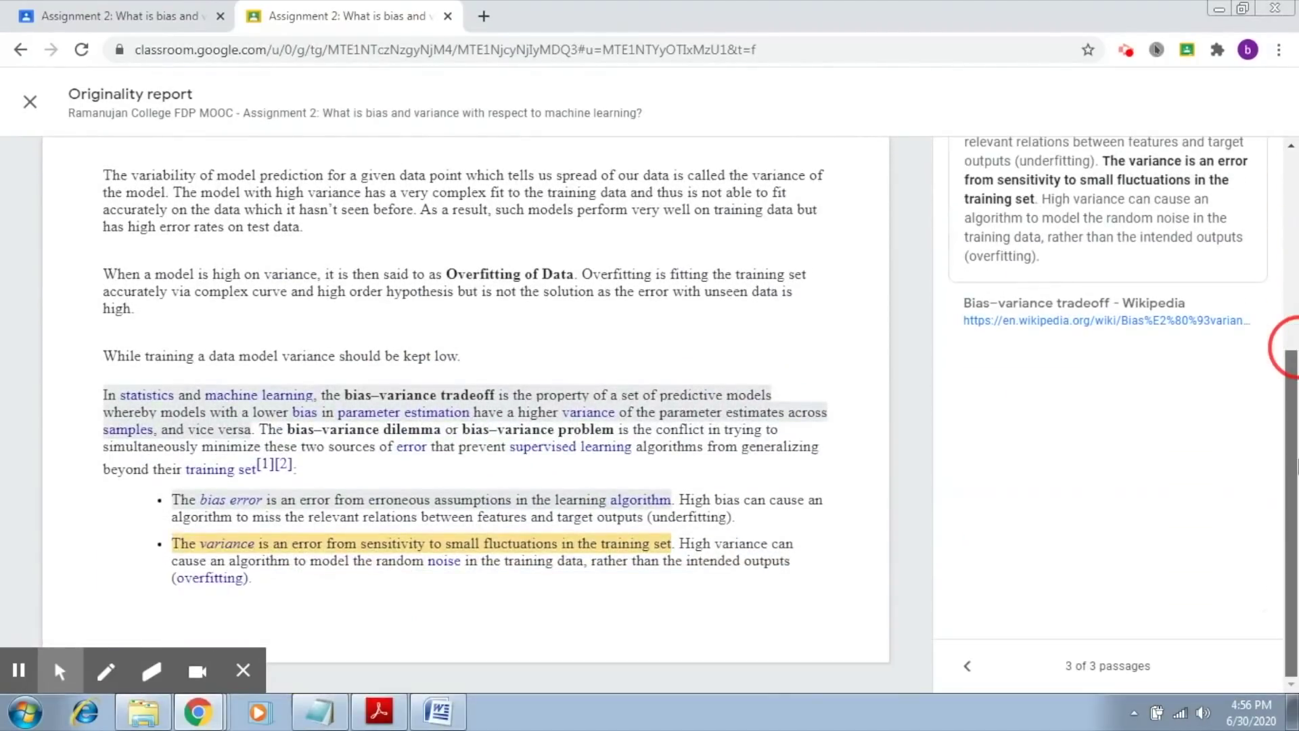
pyautogui.scroll(5, 1293, 347)
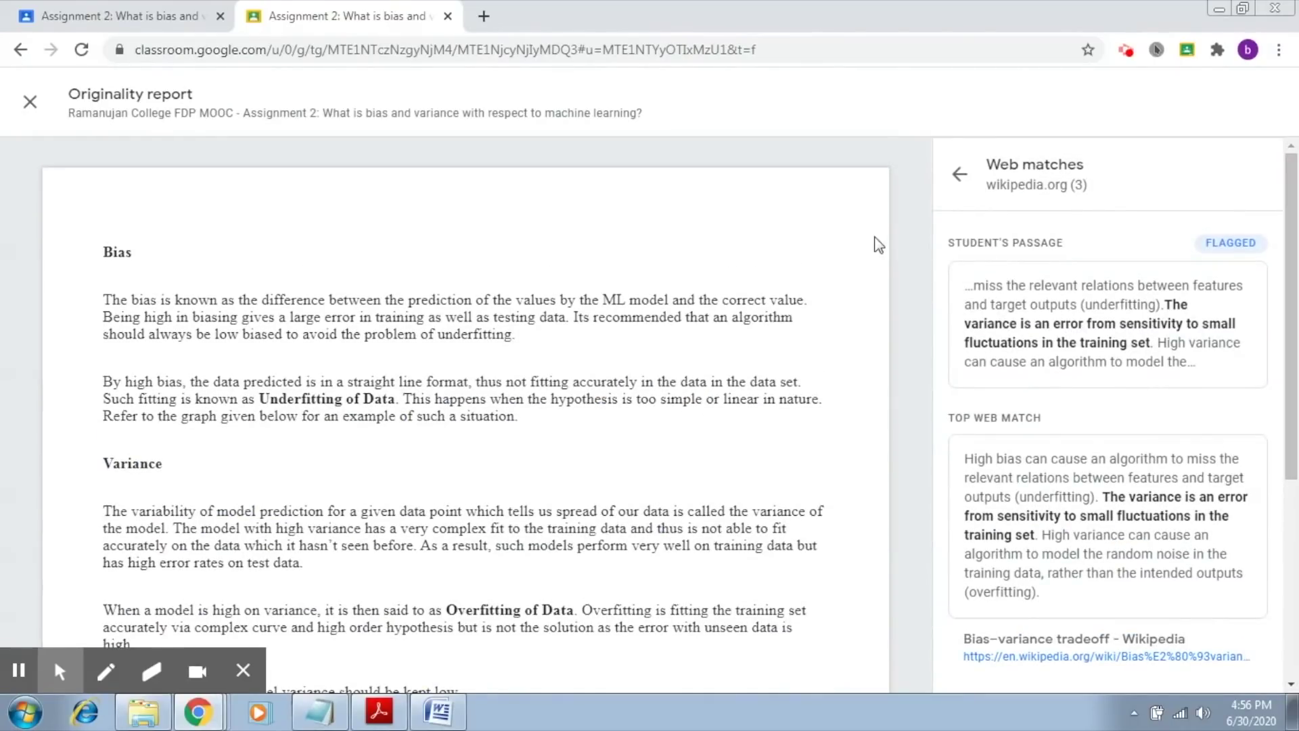
pyautogui.click(958, 175)
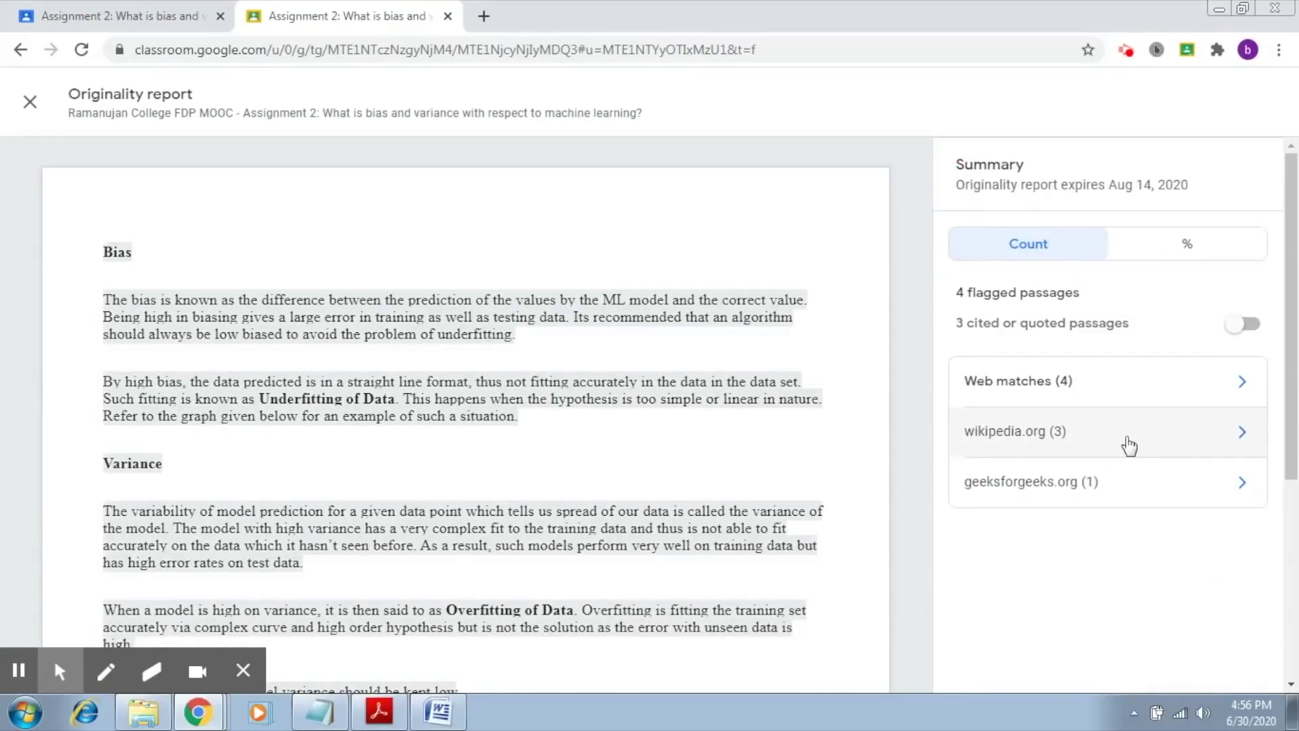
# Review the single geeksforgeeks.org matched passage, then follow the document's citation to Wikipedia
pyautogui.moveTo(1285, 322); pyautogui.dragTo(1297, 404)
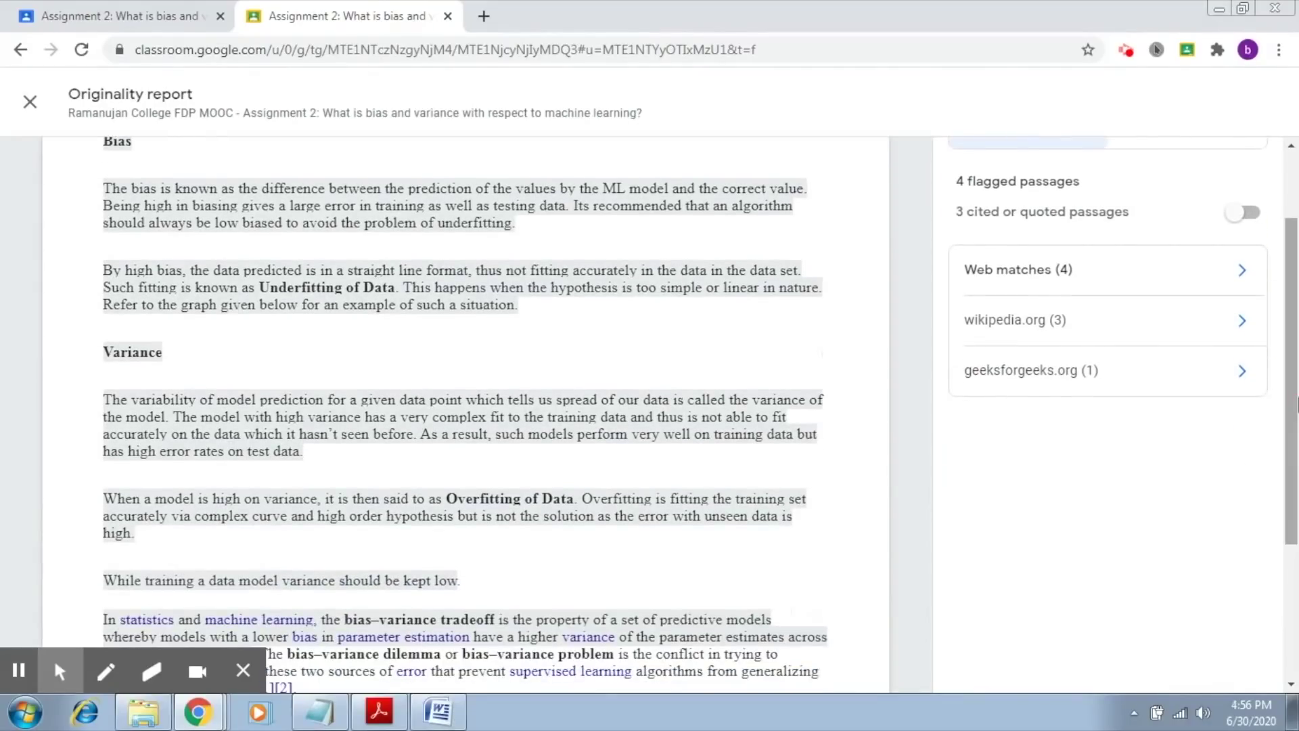
pyautogui.click(1051, 388)
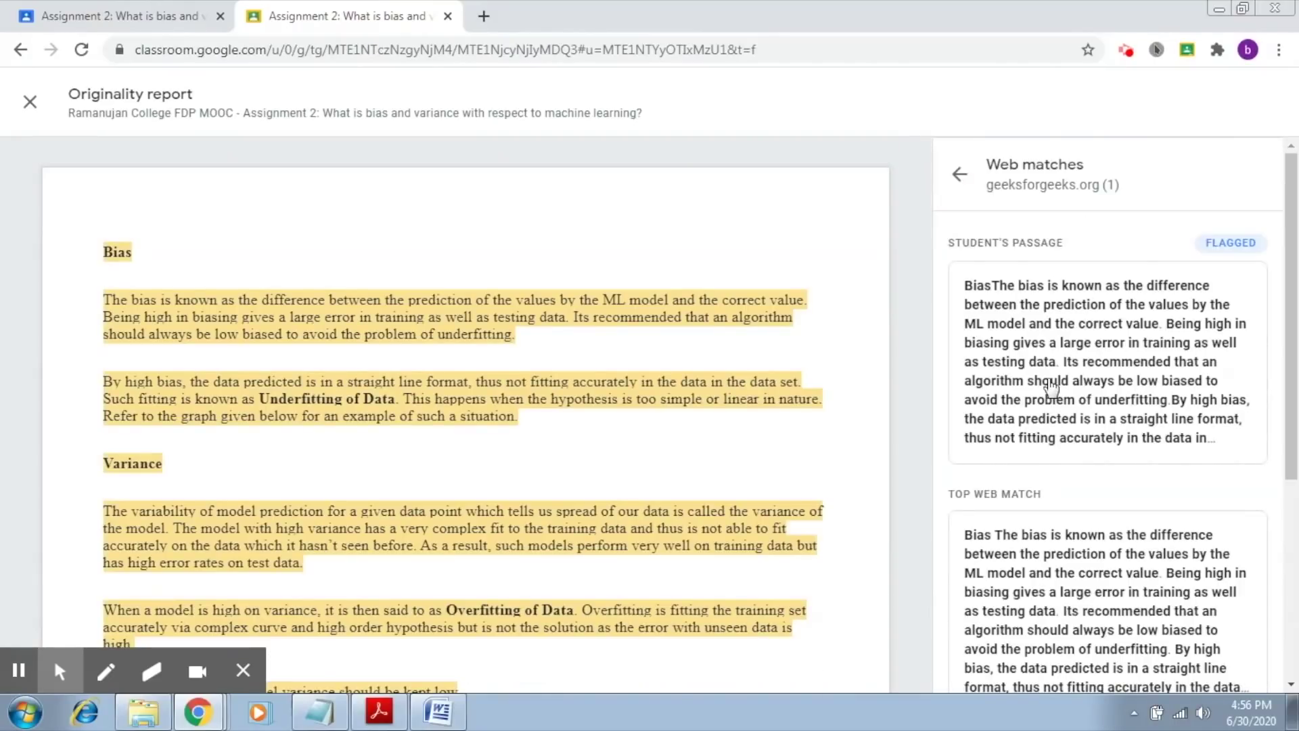
pyautogui.moveTo(1291, 199); pyautogui.dragTo(1296, 254)
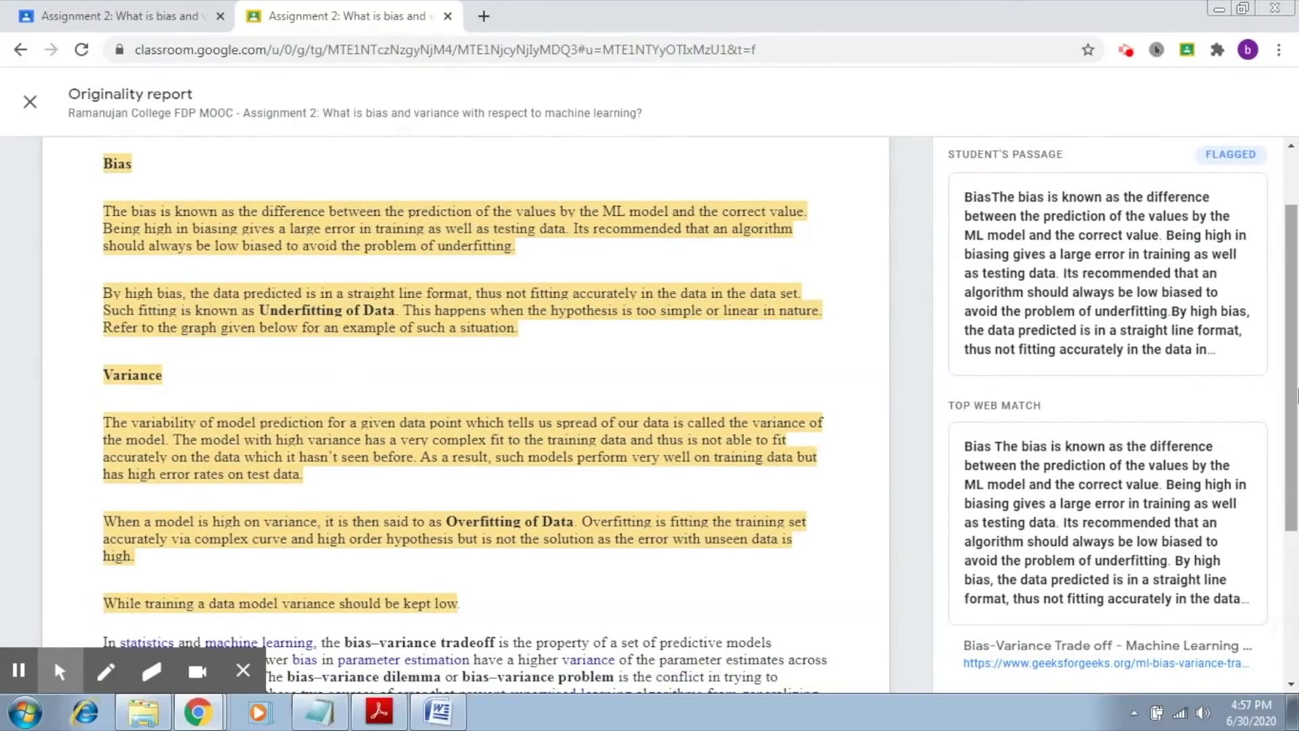
pyautogui.moveTo(1292, 390); pyautogui.dragTo(1295, 470)
pyautogui.moveTo(1297, 514); pyautogui.dragTo(1296, 568)
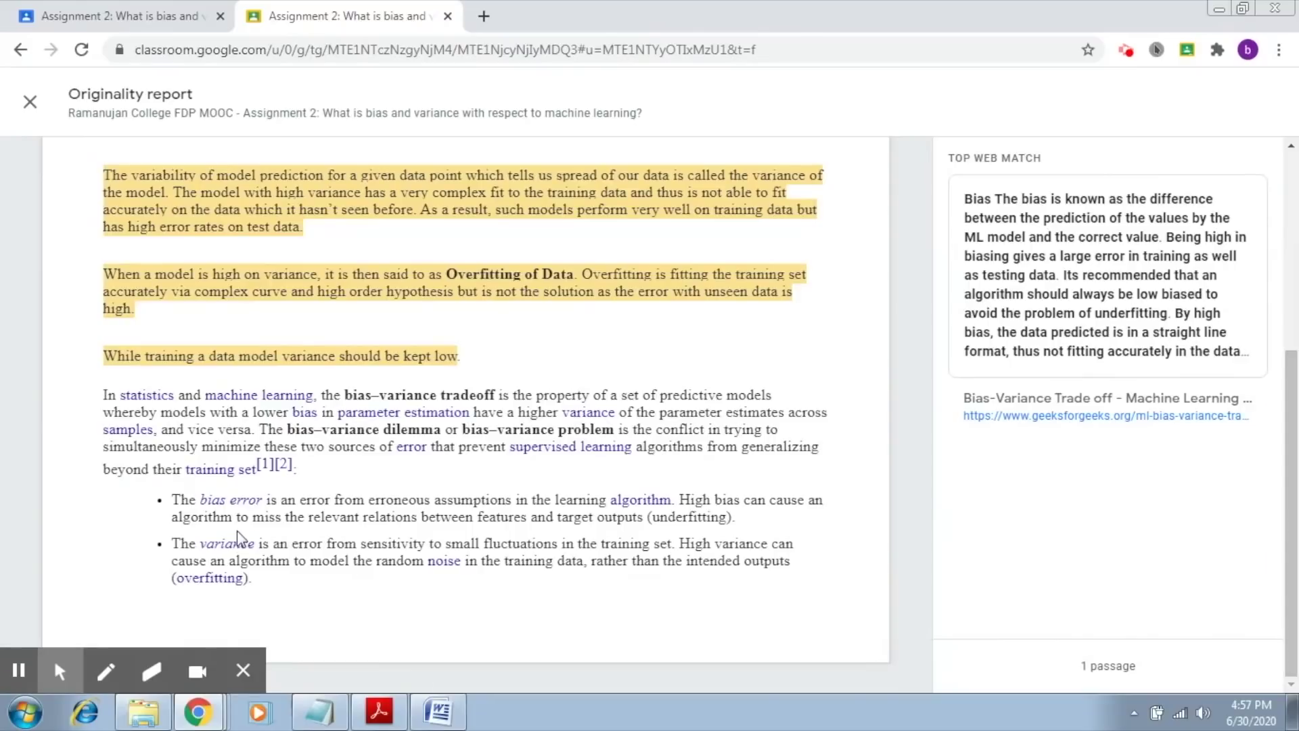
pyautogui.click(287, 469)
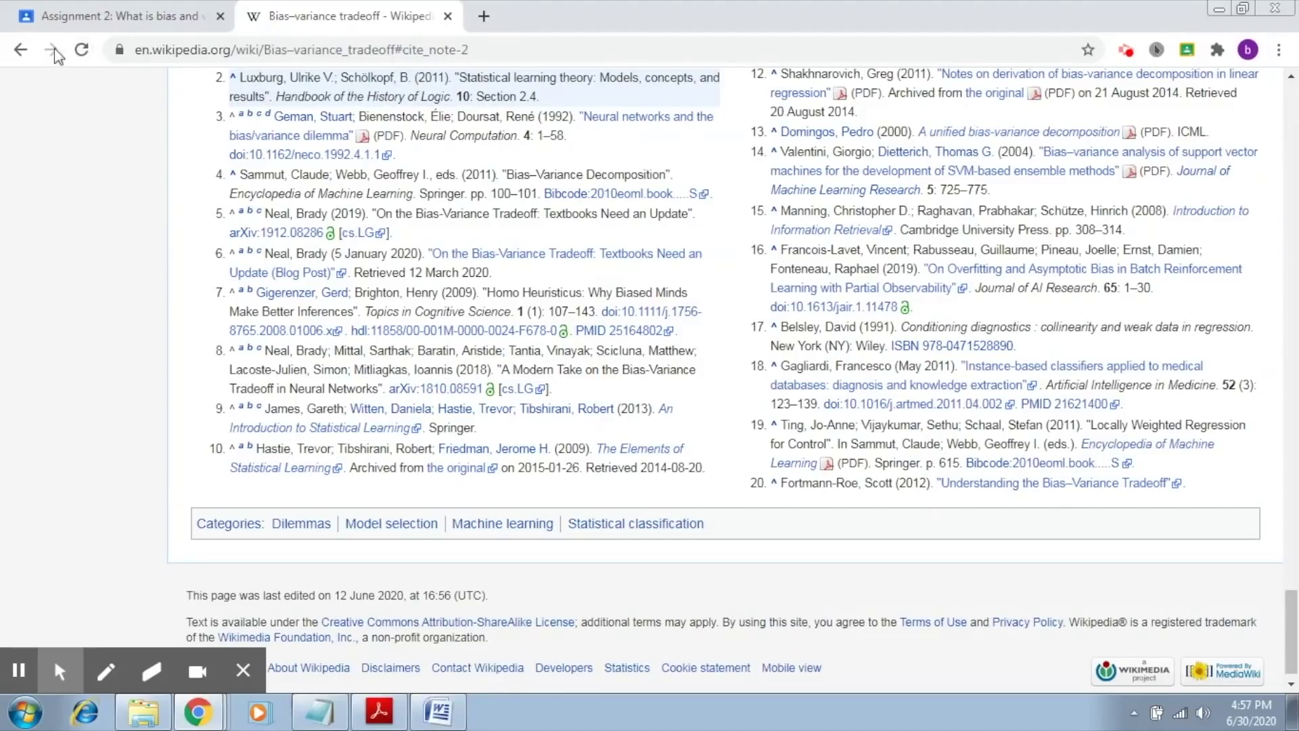
# Return from the Wikipedia Bias–variance tradeoff page to the Assignment 2 grading view
pyautogui.click(26, 50)
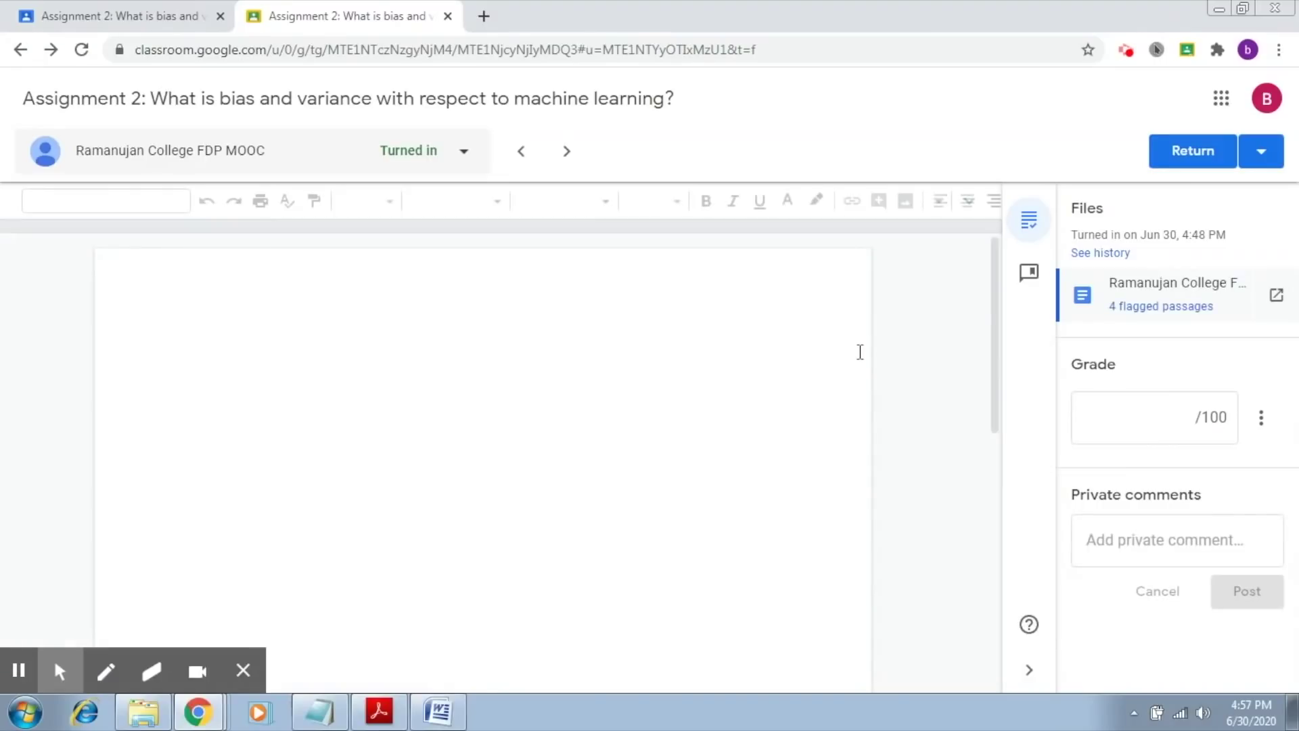
# Reopen the report and include the 3 cited or quoted passages, giving 7 web matches
pyautogui.click(1159, 311)
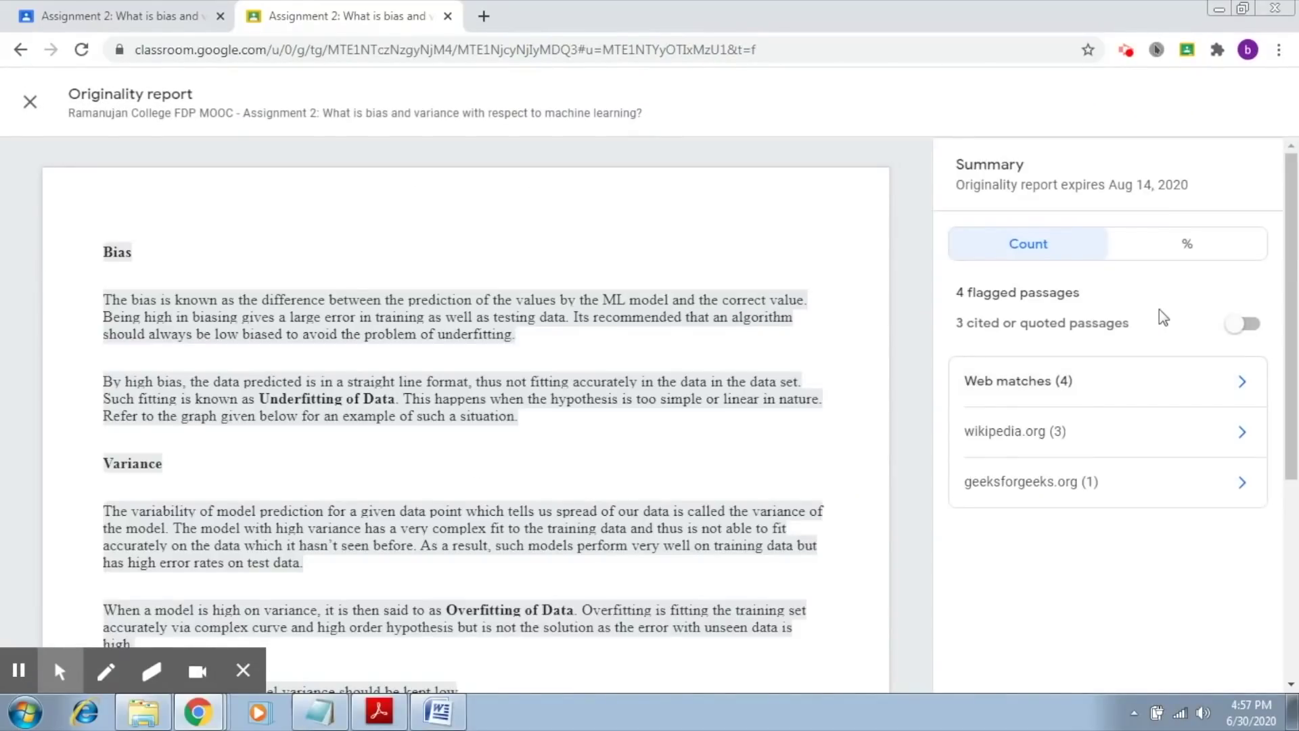
pyautogui.click(1251, 329)
pyautogui.moveTo(1289, 362); pyautogui.dragTo(1297, 656)
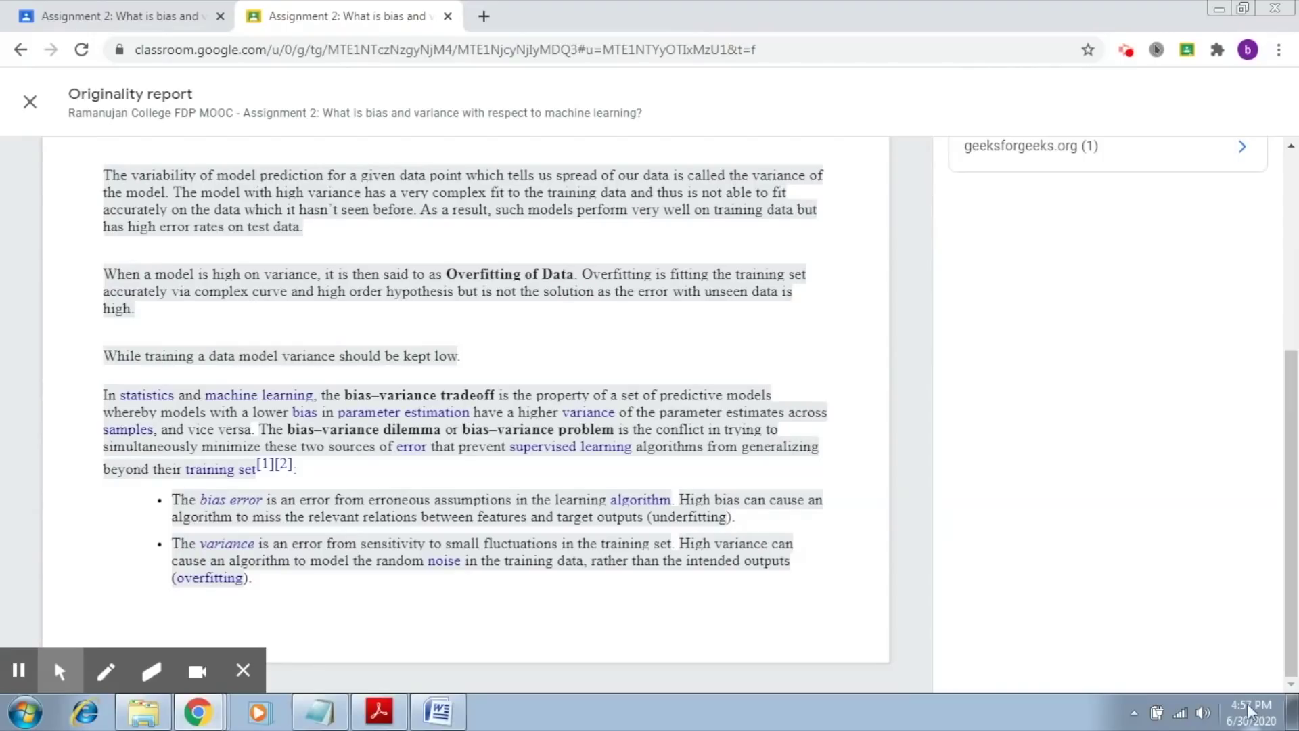
pyautogui.scroll(5, 1295, 570)
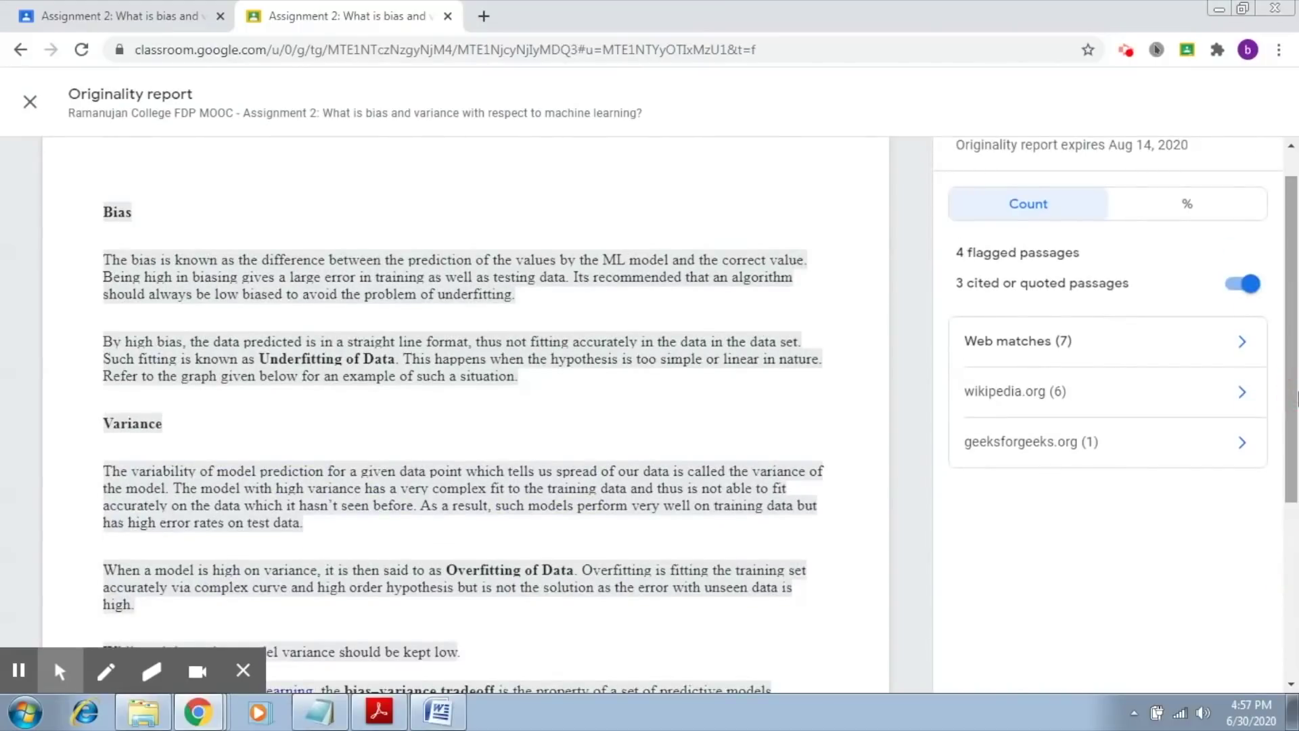
# Turn off cited or quoted passages, restoring 4 web matches: wikipedia.org 3, geeksforgeeks.org 1
pyautogui.click(1241, 325)
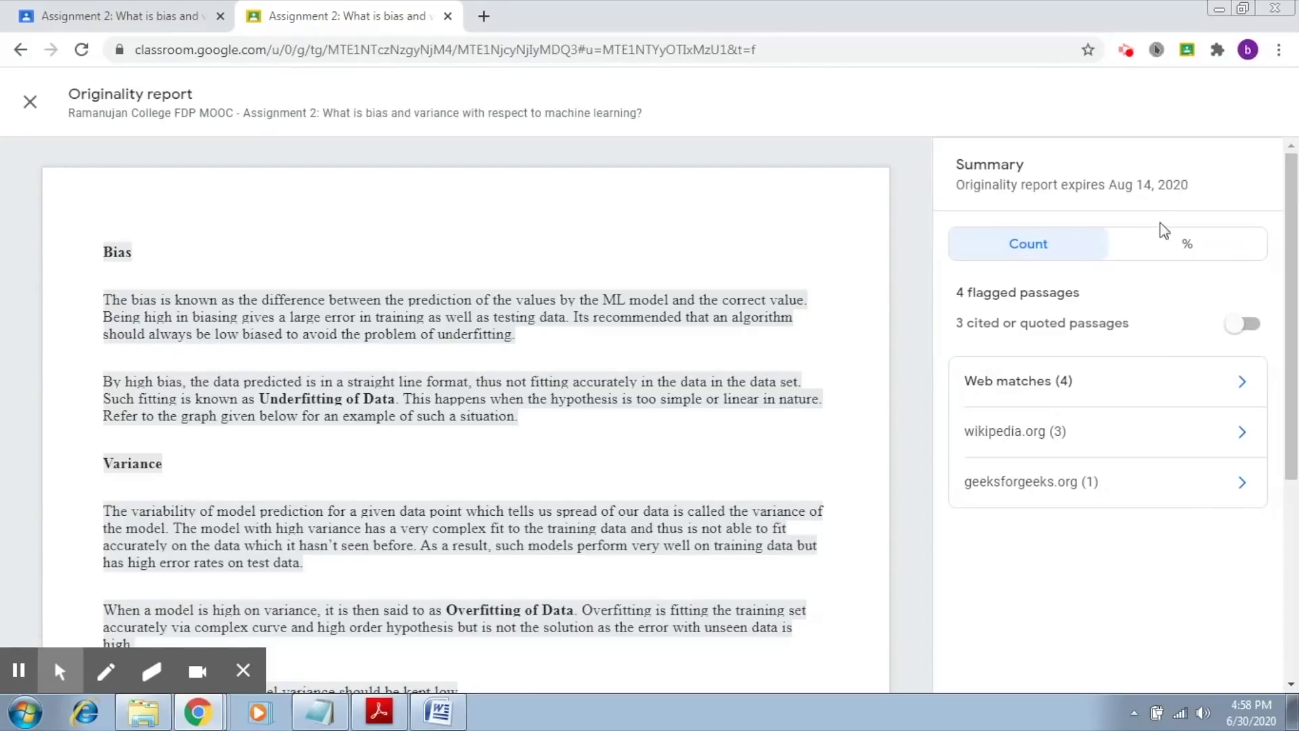
# Show the Summary as percentages and highlight the 78% flagged content figure
pyautogui.click(1164, 251)
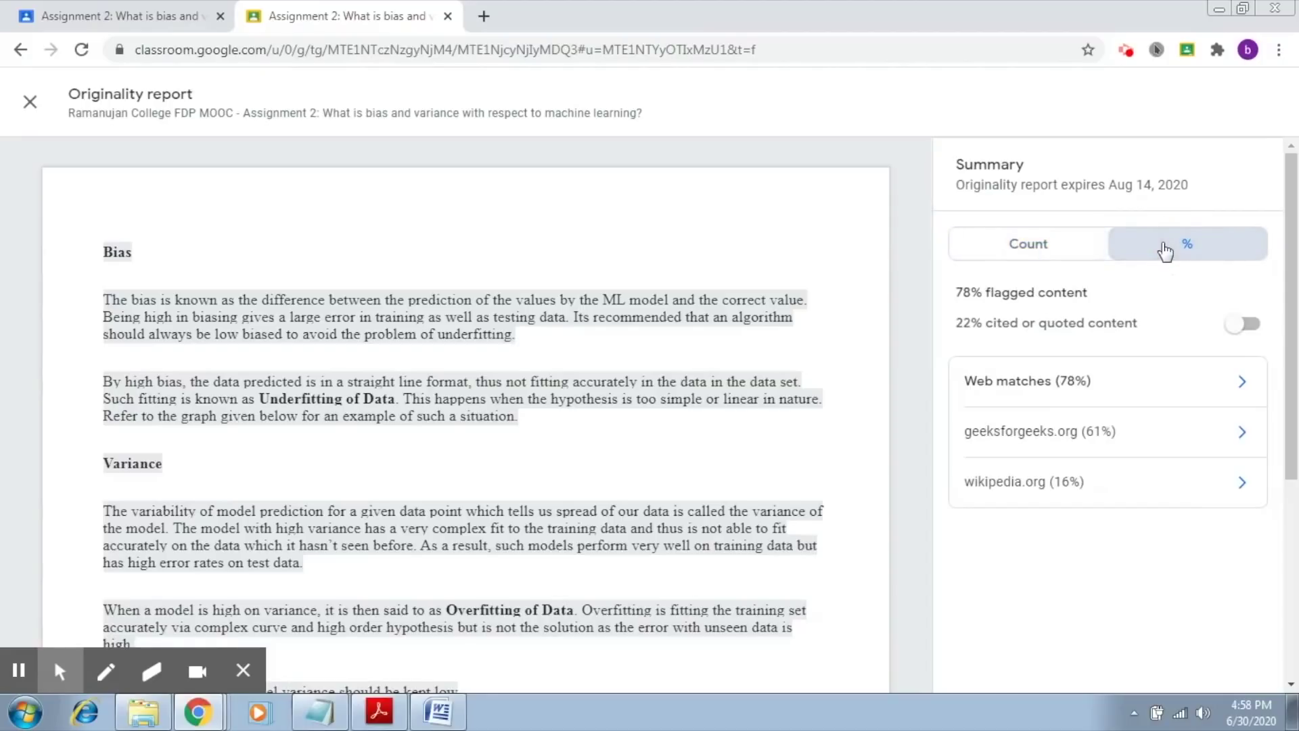
pyautogui.moveTo(956, 293); pyautogui.dragTo(1087, 293)
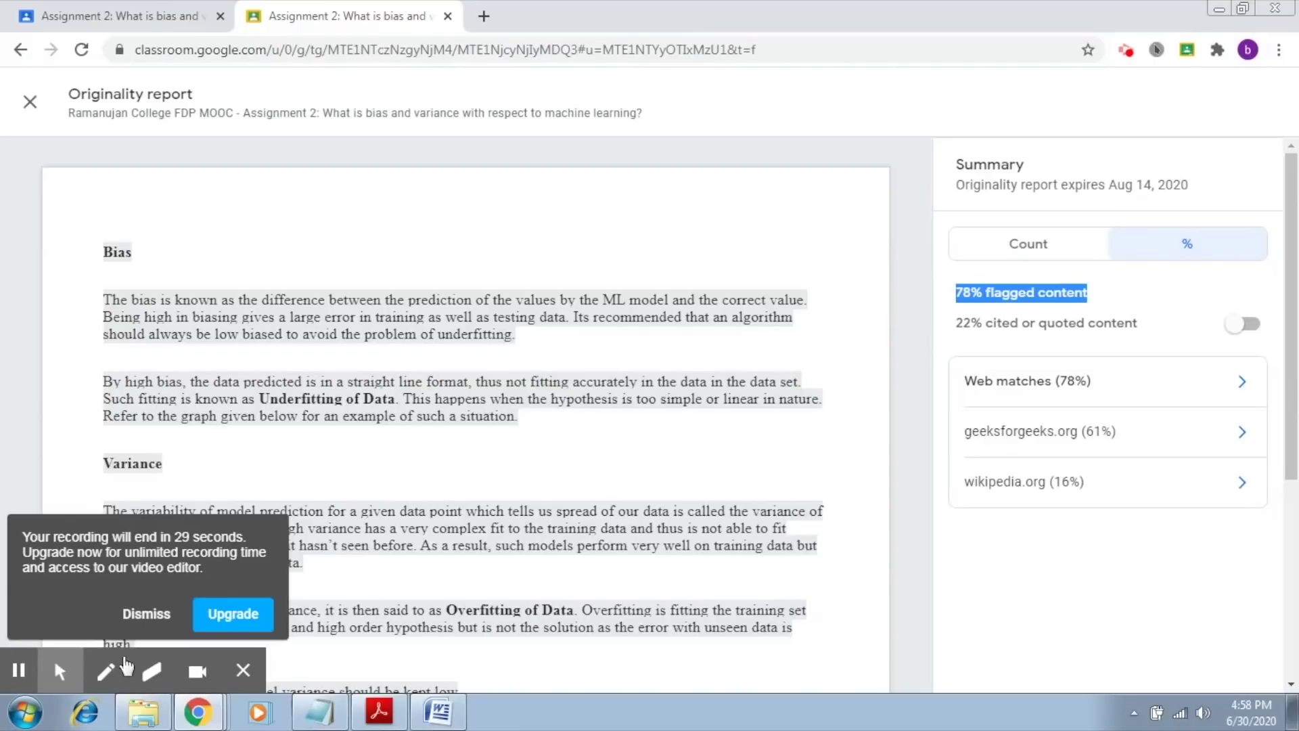
pyautogui.moveTo(152, 606)
pyautogui.click(166, 565)
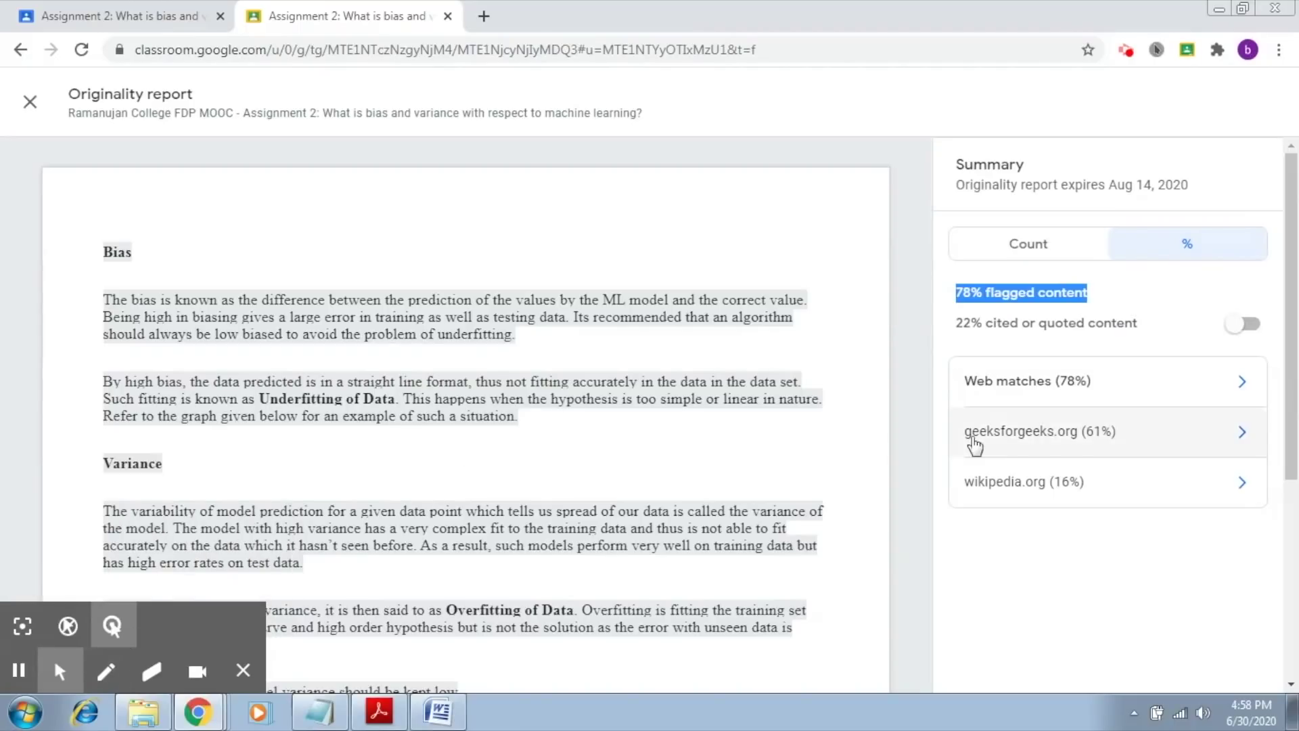